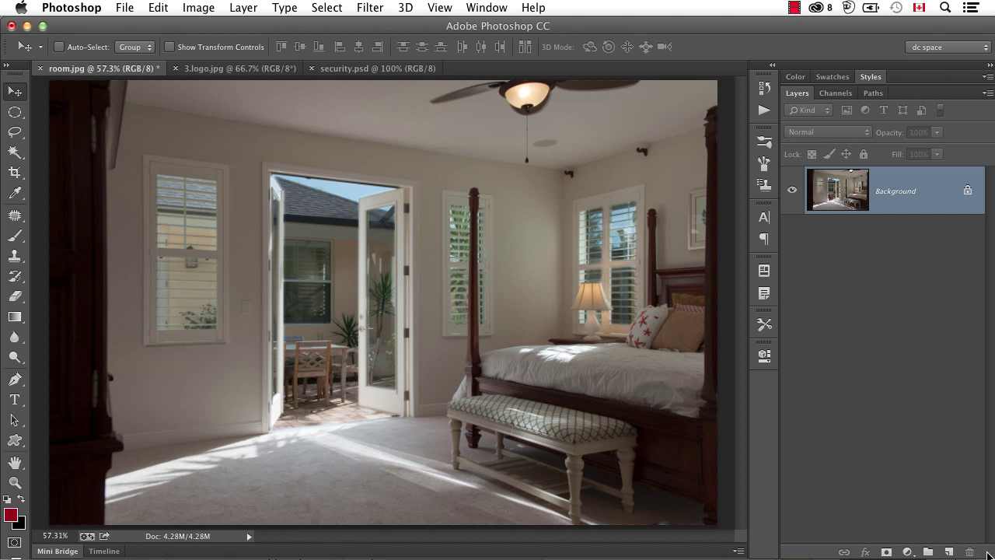
# Switch to the 3.logo.jpg document showing the red interior-design logo.
pyautogui.click(250, 70)
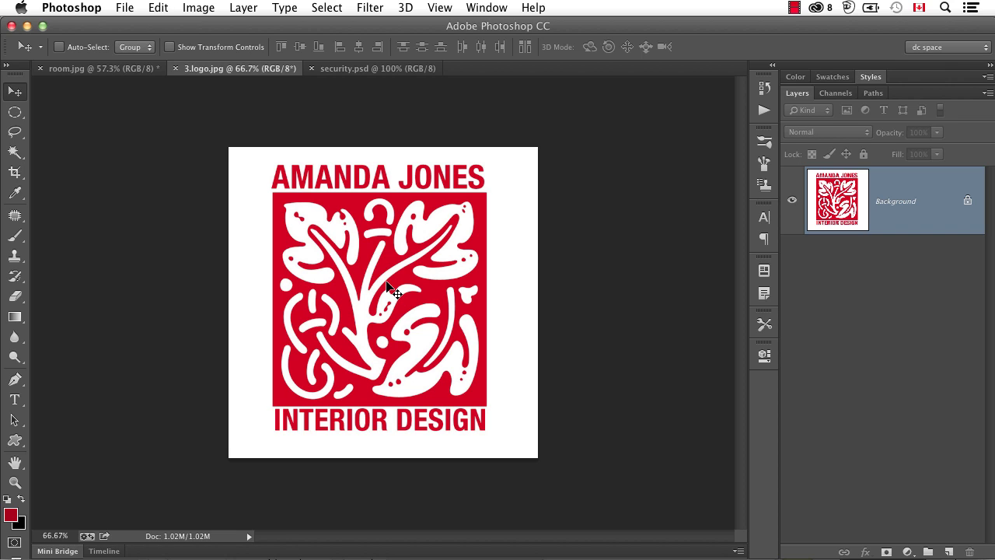
# Drag the red logo into room.jpg as Layer 1, place it on the left wall, and keep Normal blending after trying Multiply.
pyautogui.moveTo(389, 288); pyautogui.dragTo(287, 282)
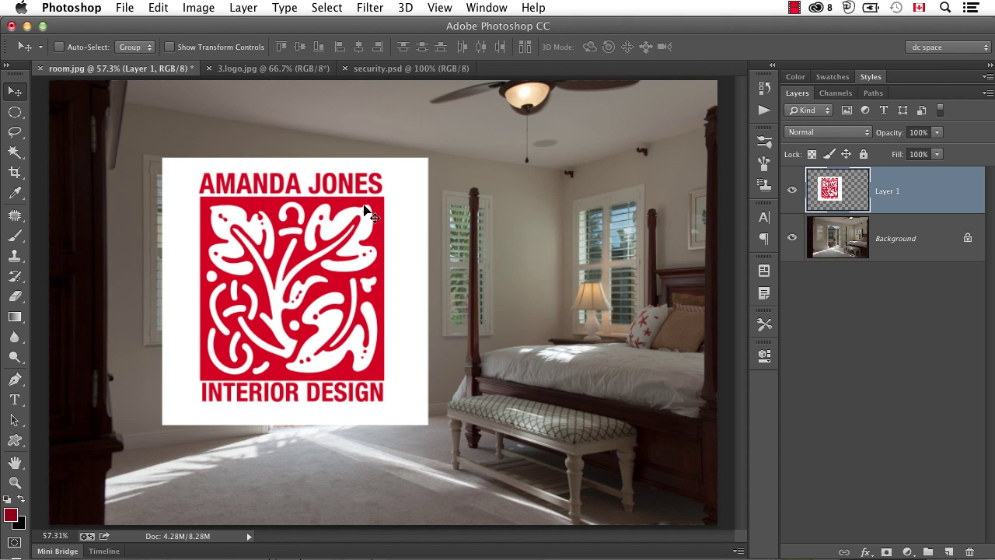
pyautogui.click(803, 133)
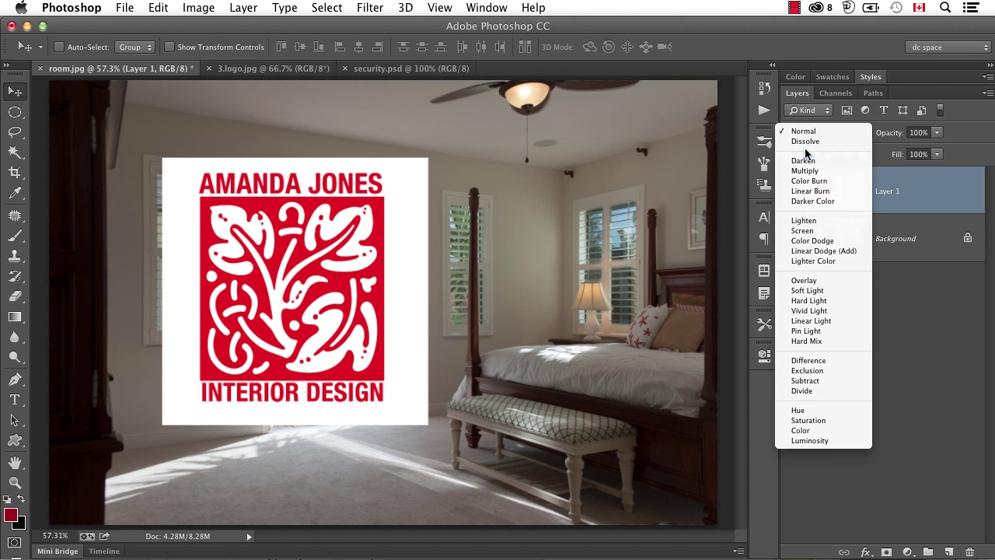
pyautogui.click(806, 171)
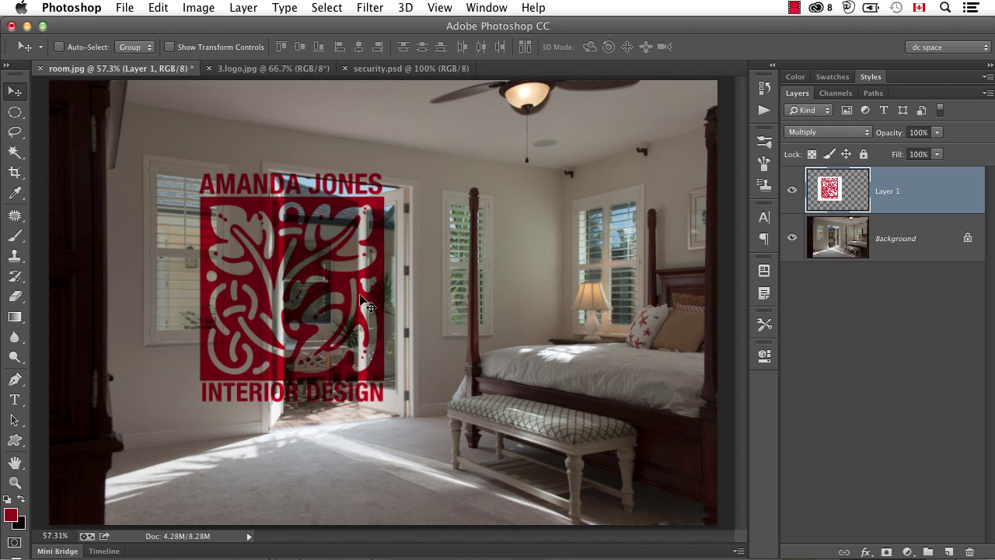
pyautogui.moveTo(360, 295); pyautogui.dragTo(322, 258)
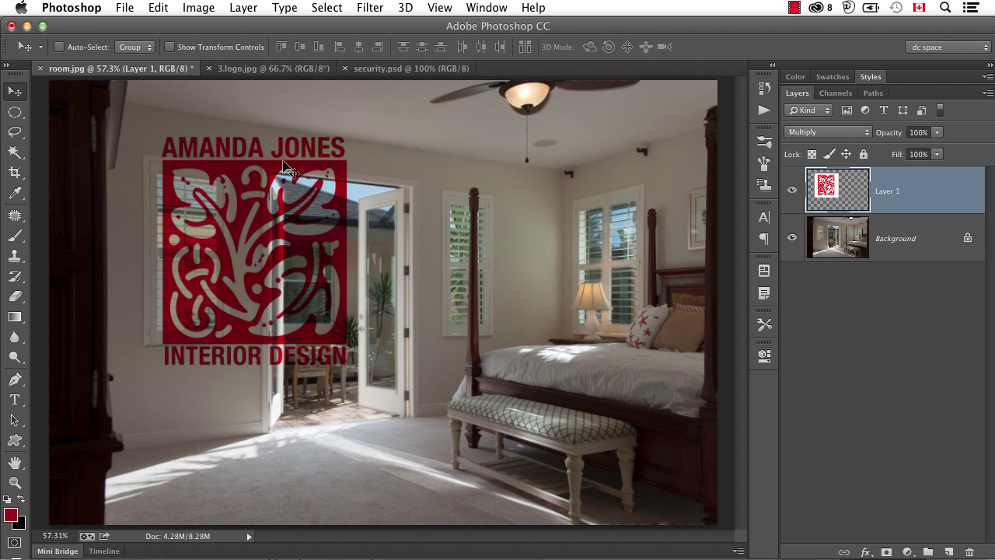
pyautogui.moveTo(294, 233); pyautogui.dragTo(329, 253)
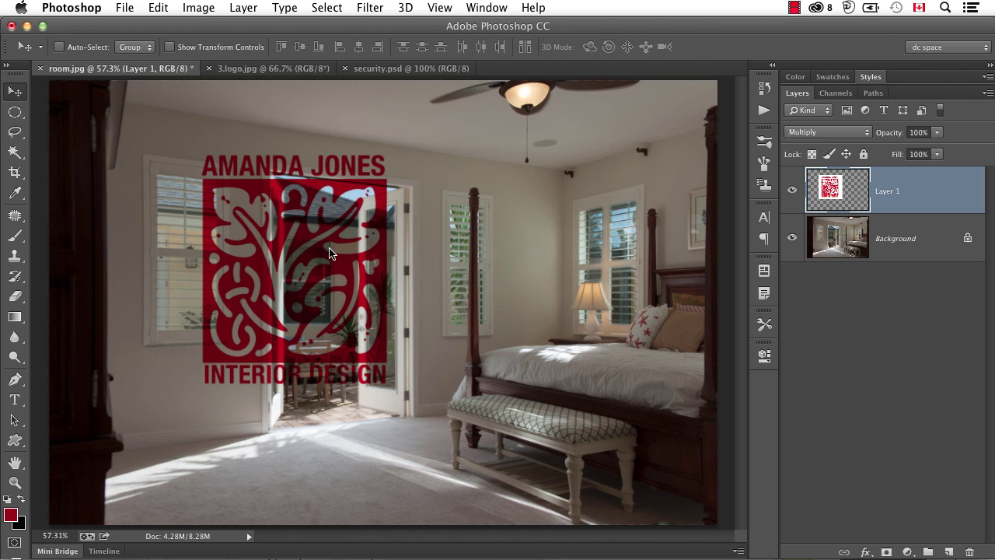
pyautogui.click(828, 131)
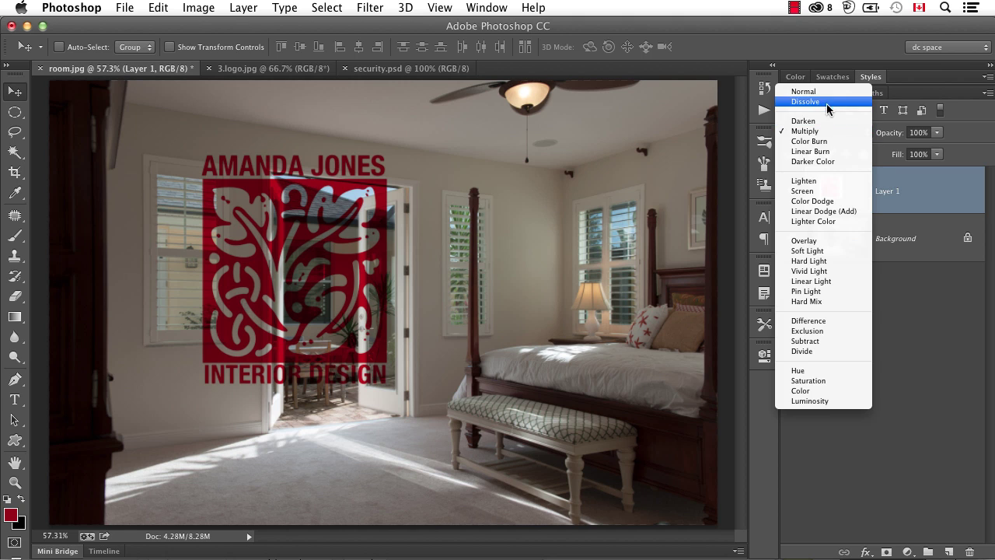
pyautogui.click(826, 94)
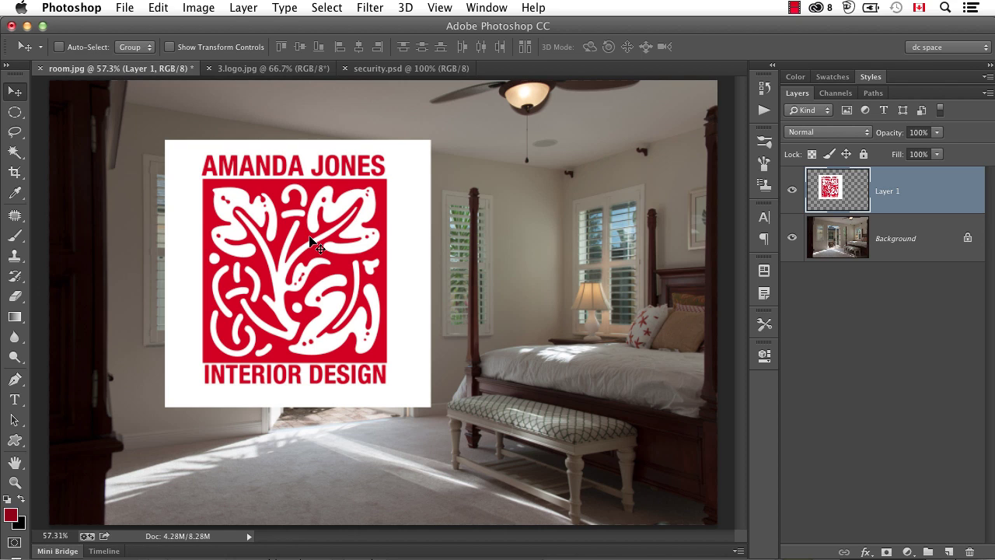
# Split Layer 1's white Blend If slider at 126/128 so white areas vanish, then shift the logo left.
pyautogui.doubleClick(952, 199)
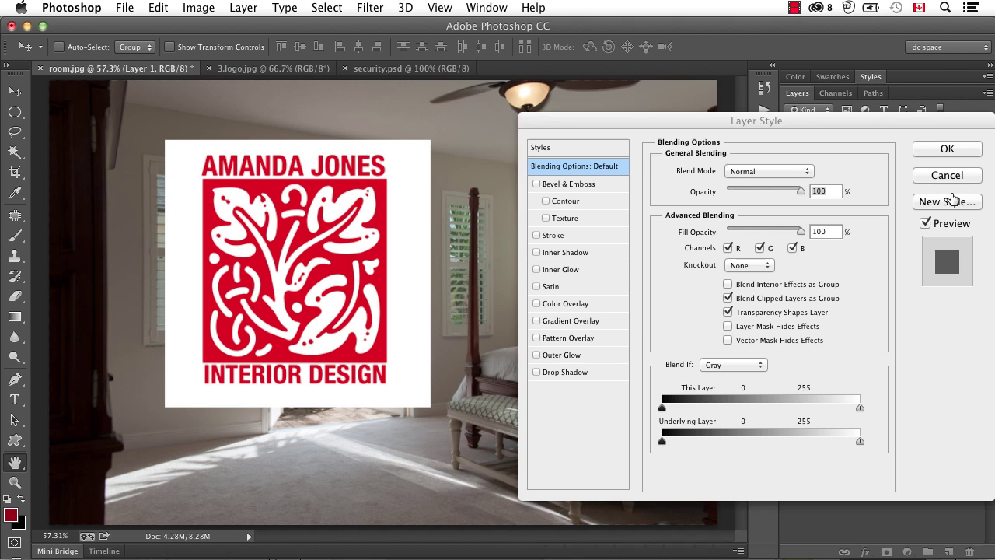
pyautogui.moveTo(863, 127); pyautogui.dragTo(836, 126)
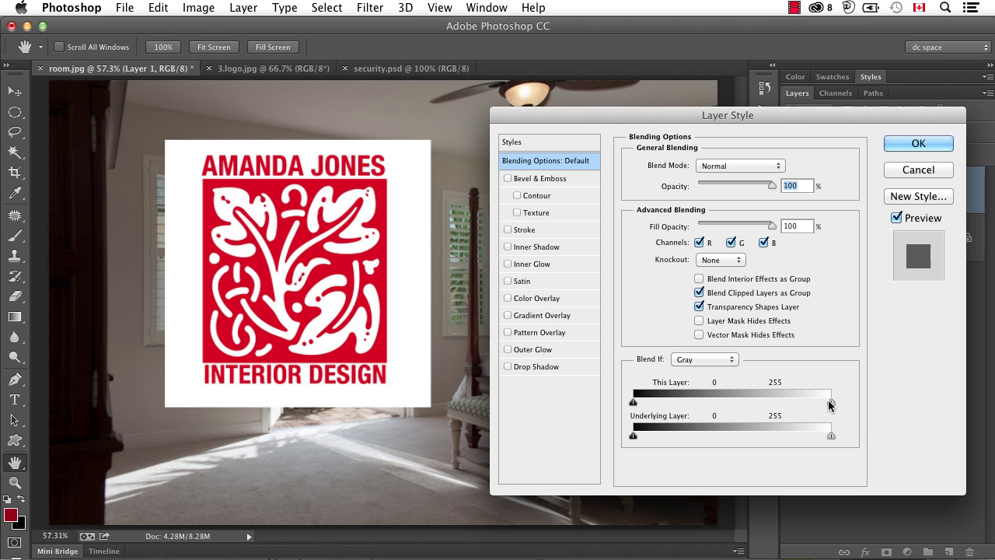
pyautogui.moveTo(832, 404); pyautogui.dragTo(823, 406)
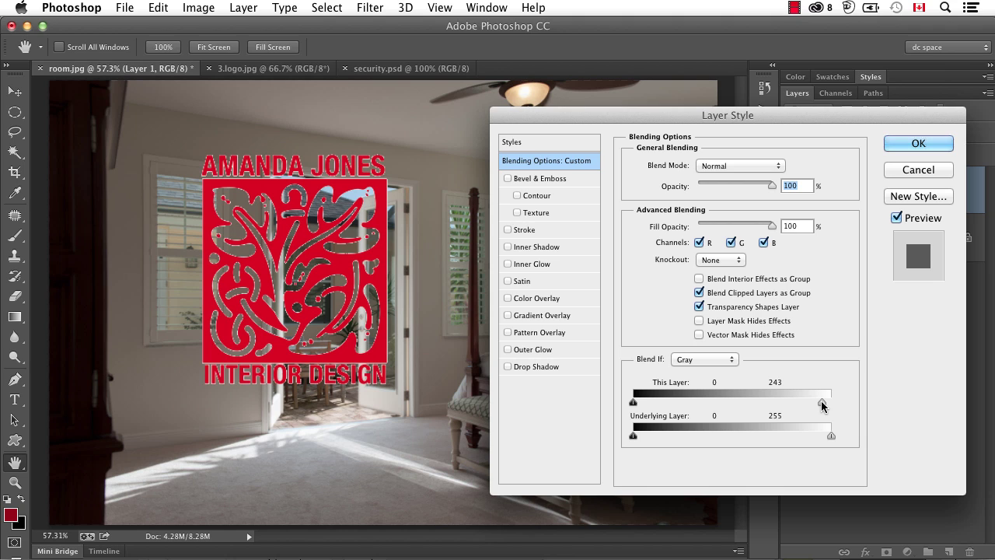
pyautogui.moveTo(822, 405); pyautogui.dragTo(731, 405)
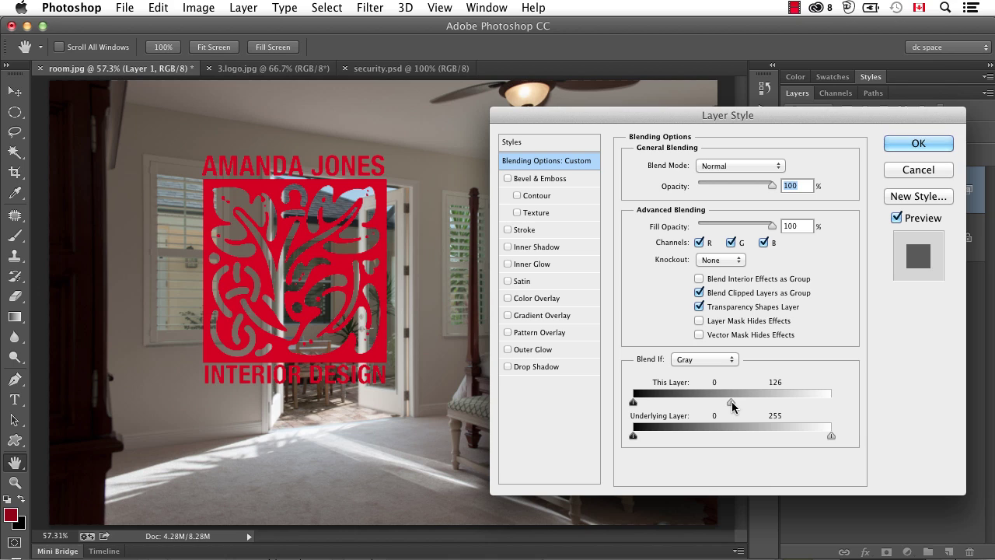
pyautogui.press('alt')
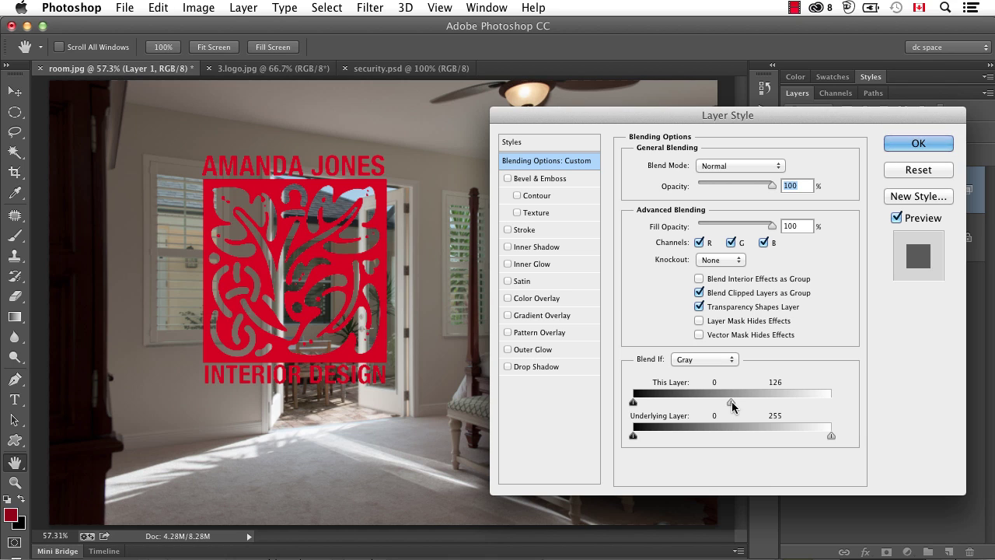
pyautogui.moveTo(731, 403); pyautogui.dragTo(742, 403)
pyautogui.click(918, 143)
pyautogui.press('v')
pyautogui.moveTo(359, 246); pyautogui.dragTo(300, 259)
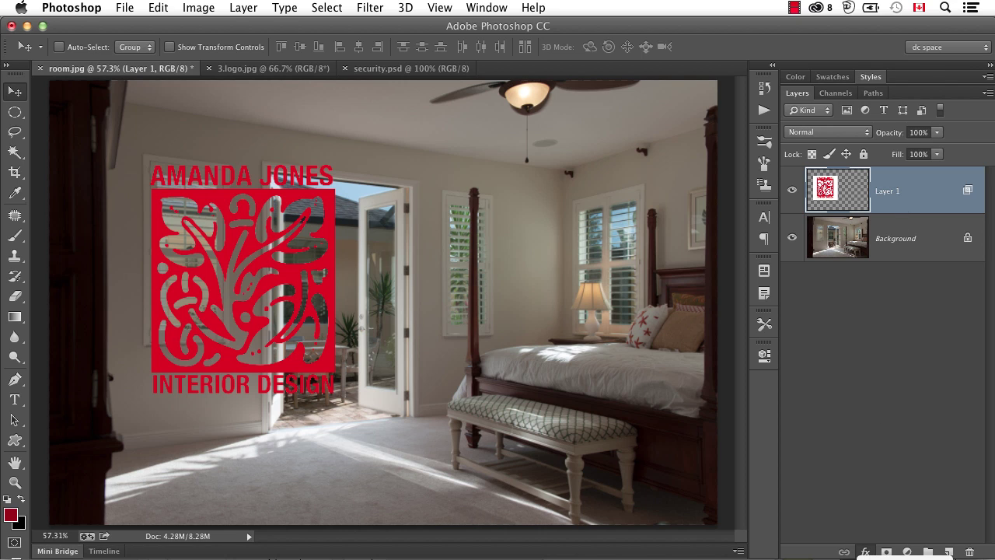
pyautogui.click(865, 551)
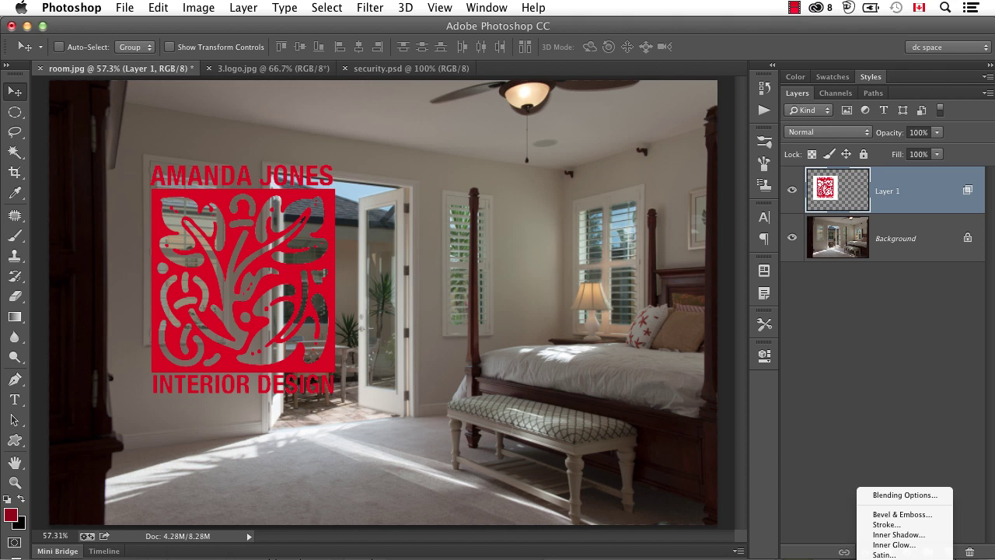
pyautogui.click(886, 554)
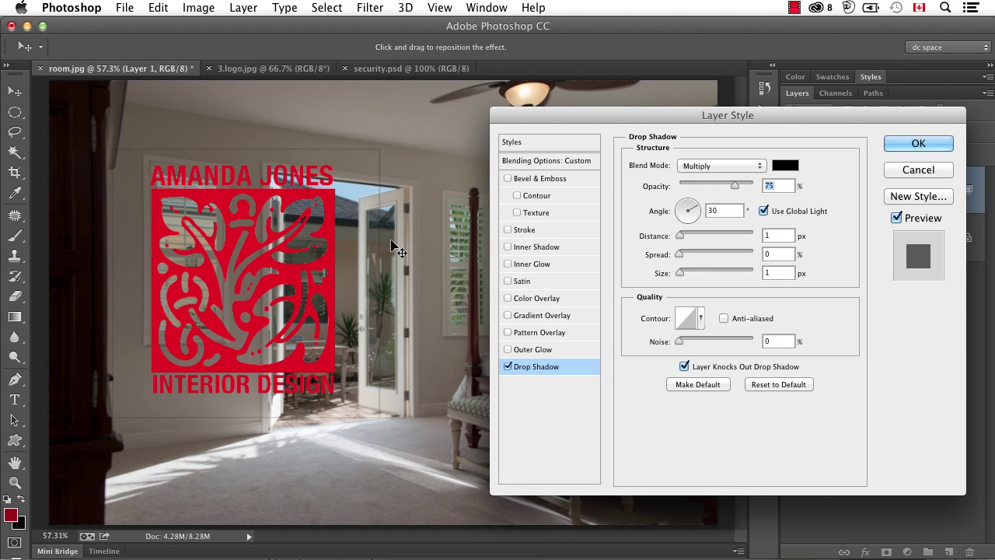
pyautogui.moveTo(680, 273); pyautogui.dragTo(692, 274)
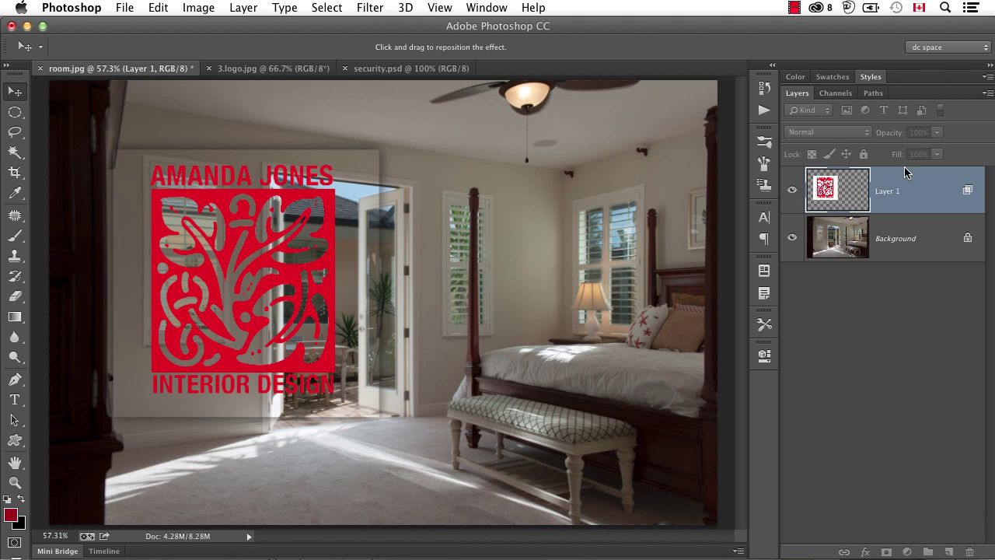
pyautogui.click(907, 170)
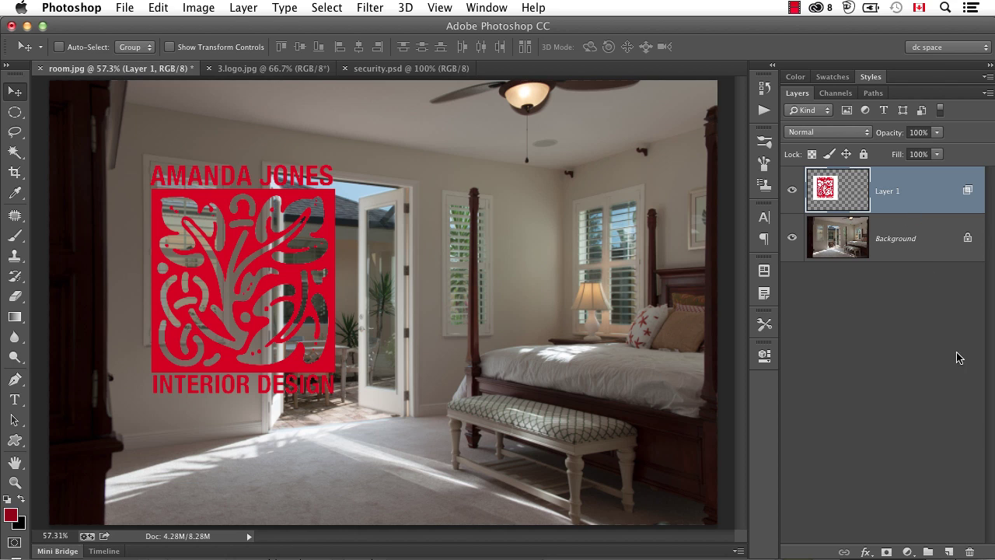
pyautogui.moveTo(950, 548); pyautogui.dragTo(950, 552)
# Add an empty Layer 2 beneath the logo and merge Layer 1 down into it with Cmd+E.
pyautogui.keyDown('super'); pyautogui.click(950, 552); pyautogui.keyUp('super')
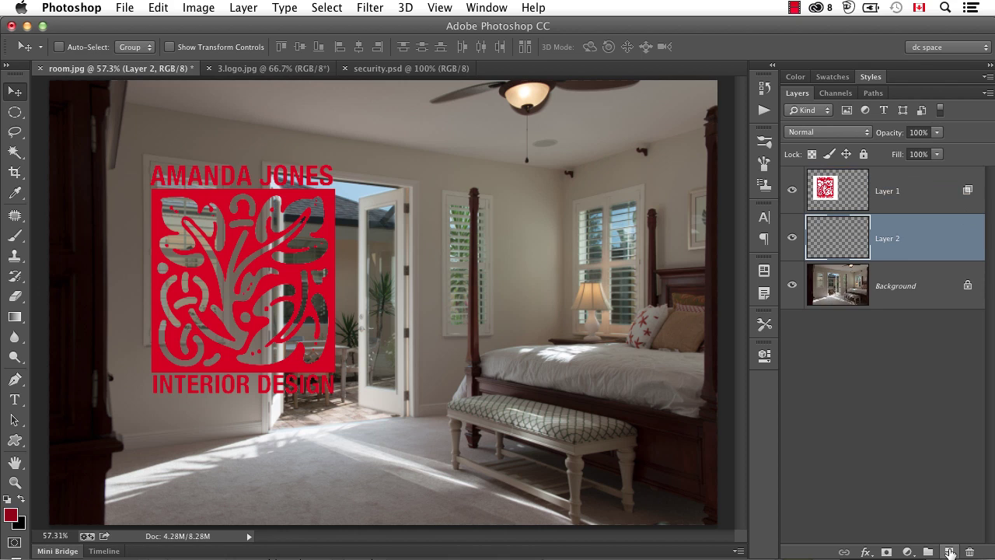
pyautogui.click(901, 202)
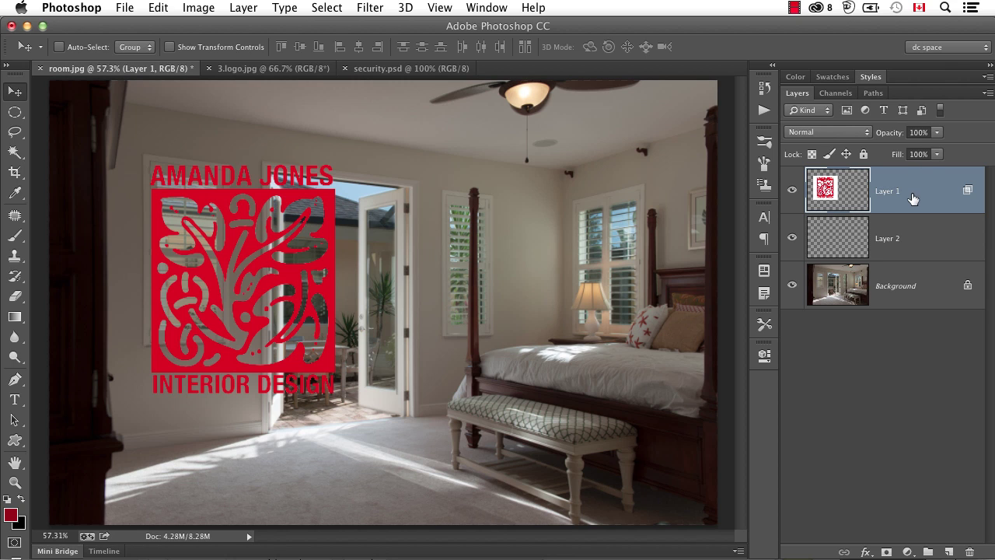
pyautogui.click(987, 91)
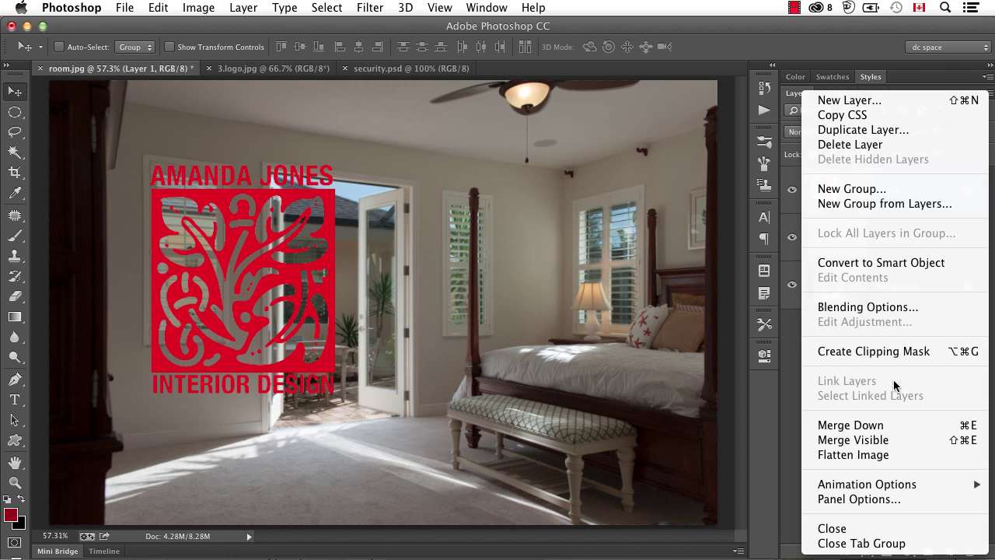
pyautogui.click(703, 340)
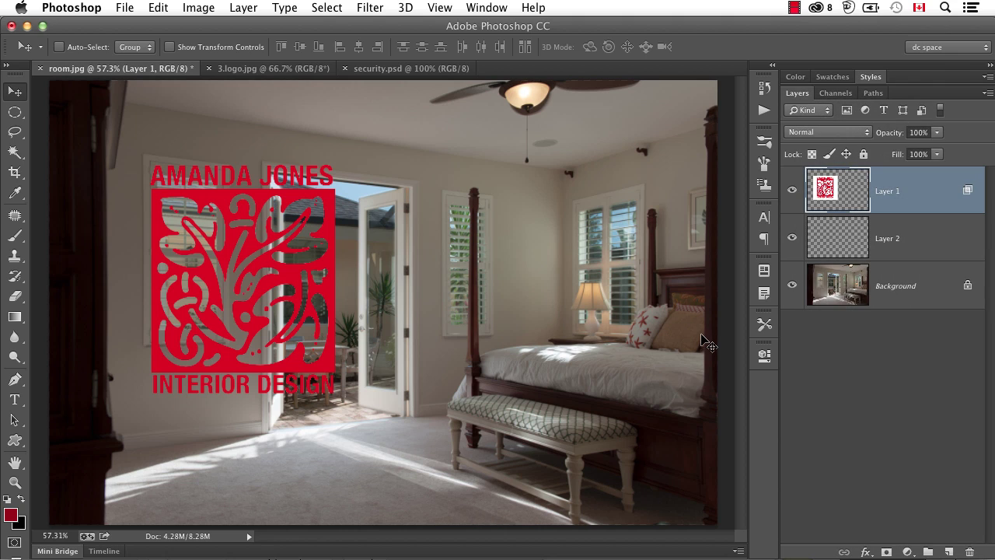
pyautogui.press('super+e')
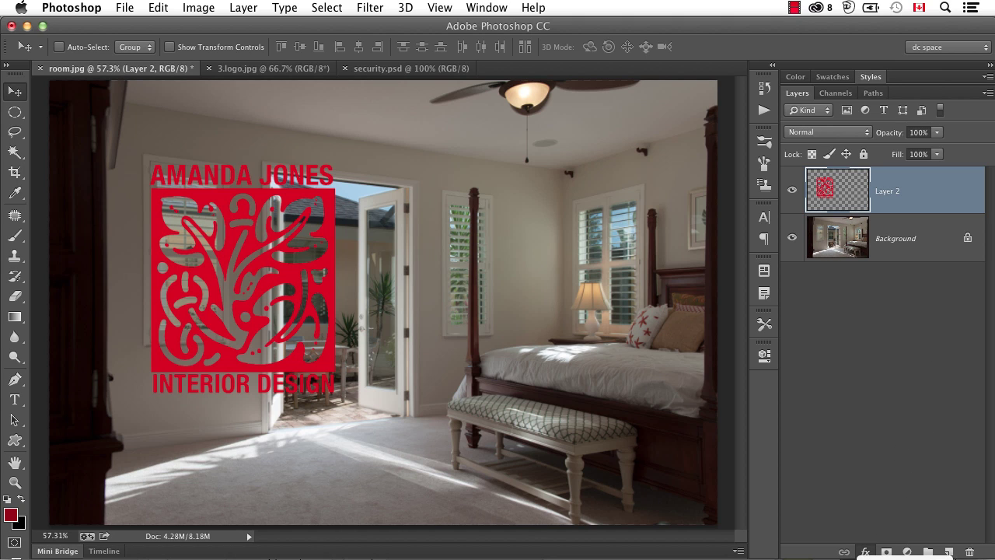
pyautogui.click(865, 552)
pyautogui.click(894, 535)
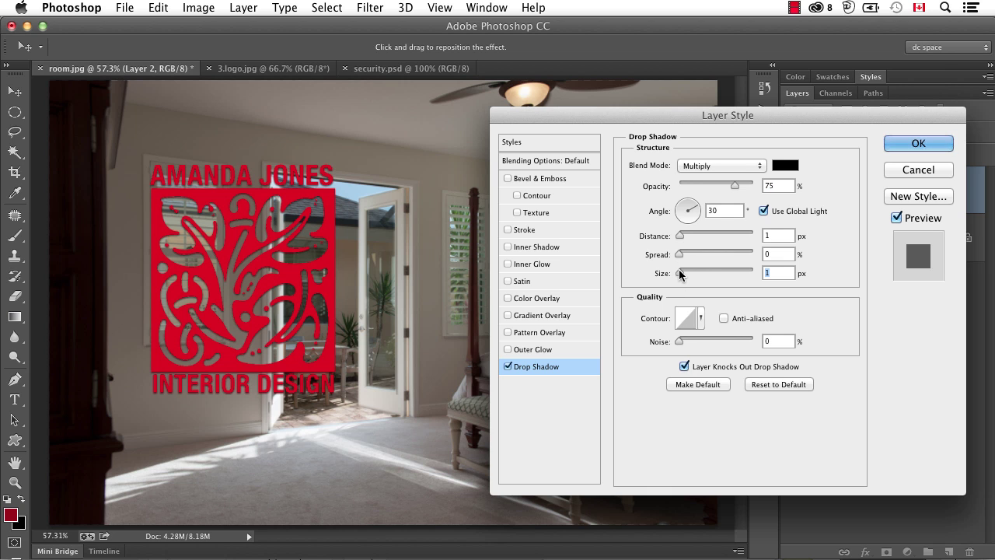
pyautogui.moveTo(400, 418)
pyautogui.mouseDown()
pyautogui.moveTo(386, 472)
pyautogui.moveTo(391, 417)
pyautogui.mouseUp()
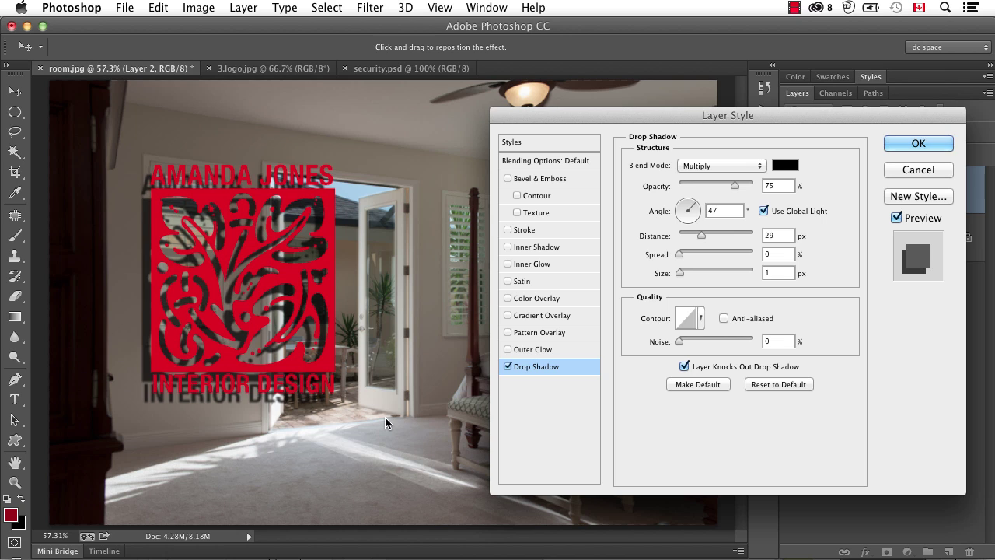
pyautogui.click(922, 146)
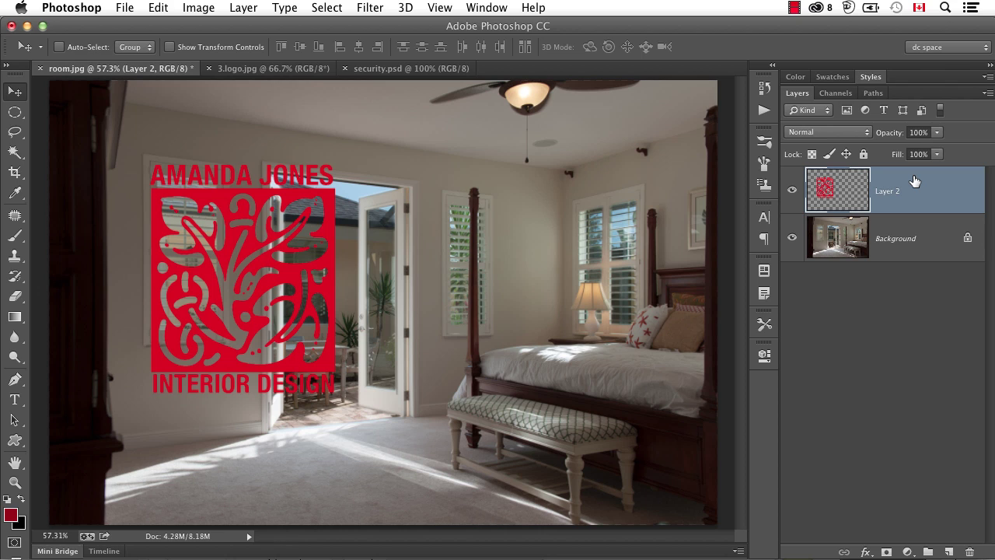
# Hide Layer 2 and drag the DeLis Security logo from security.psd into room.jpg as Layer 3.
pyautogui.click(792, 191)
pyautogui.click(372, 68)
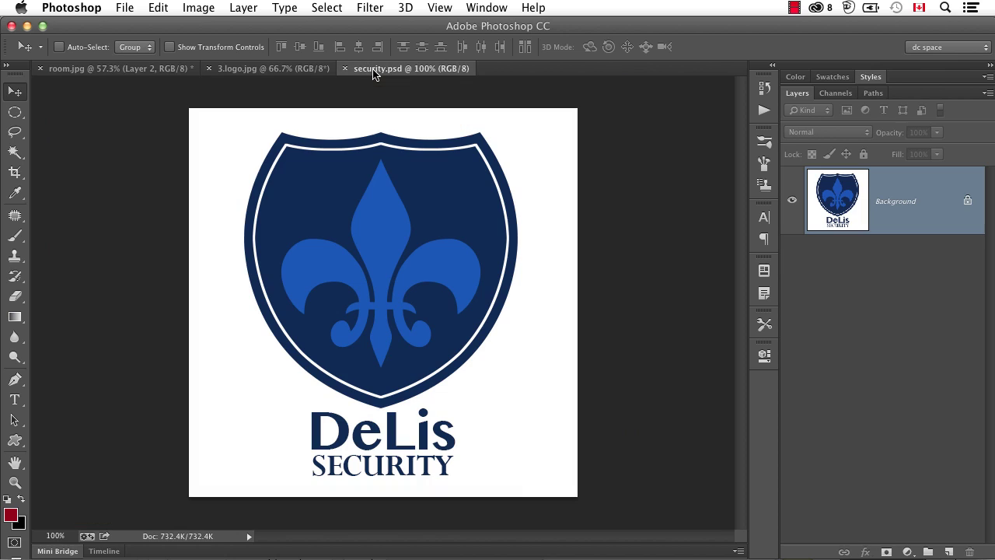
pyautogui.moveTo(206, 203); pyautogui.dragTo(130, 72)
pyautogui.moveTo(338, 227); pyautogui.dragTo(332, 259)
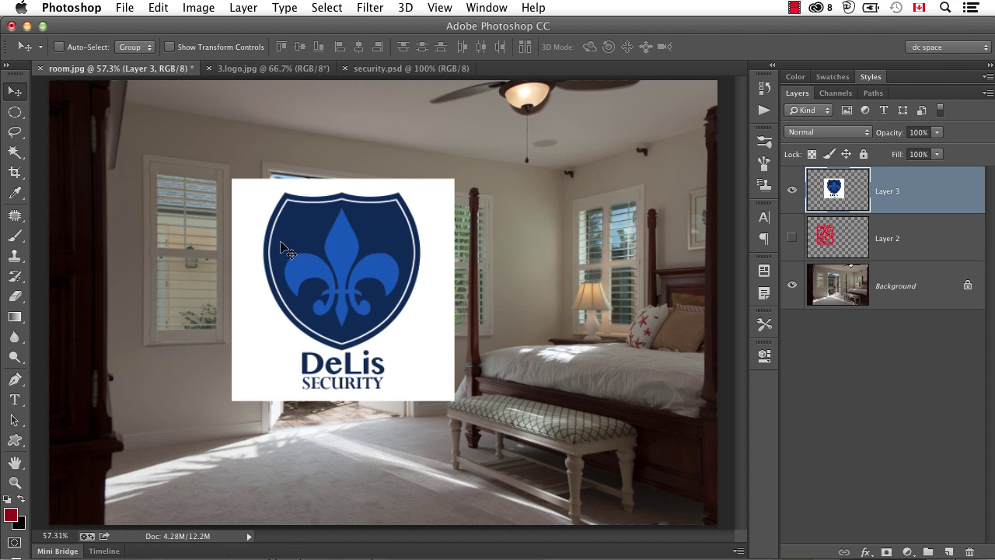
# Split Layer 3's white Blend If slider at 109/158 so the logo's white background drops out.
pyautogui.doubleClick(960, 202)
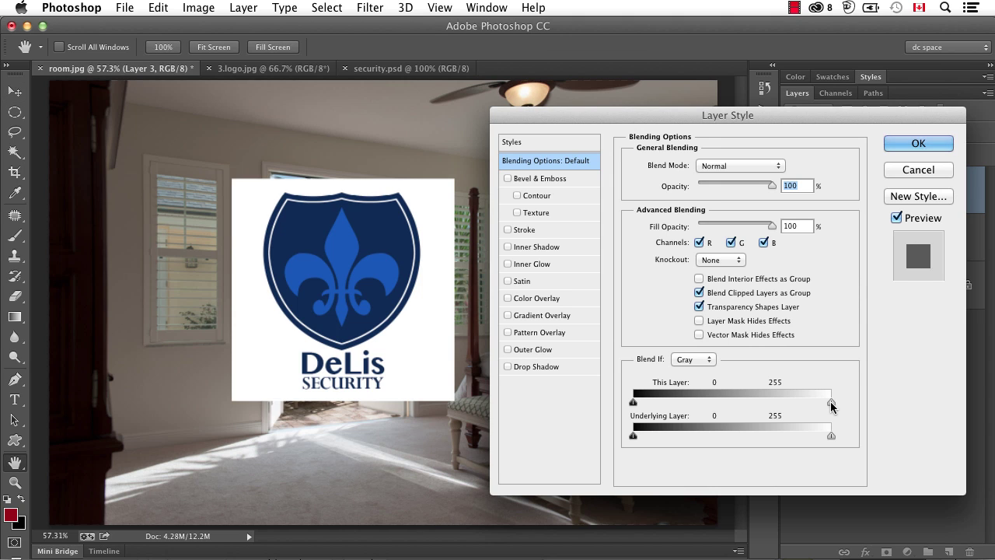
pyautogui.moveTo(831, 402); pyautogui.dragTo(716, 404)
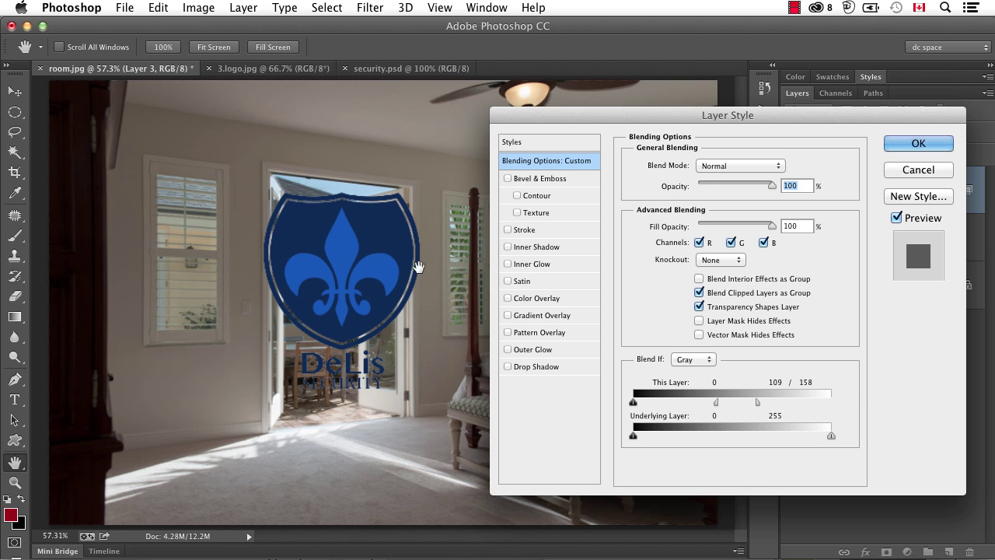
# Apply the blending, zoom to 100%, and center the DeLis logo over the open French doorway.
pyautogui.click(918, 146)
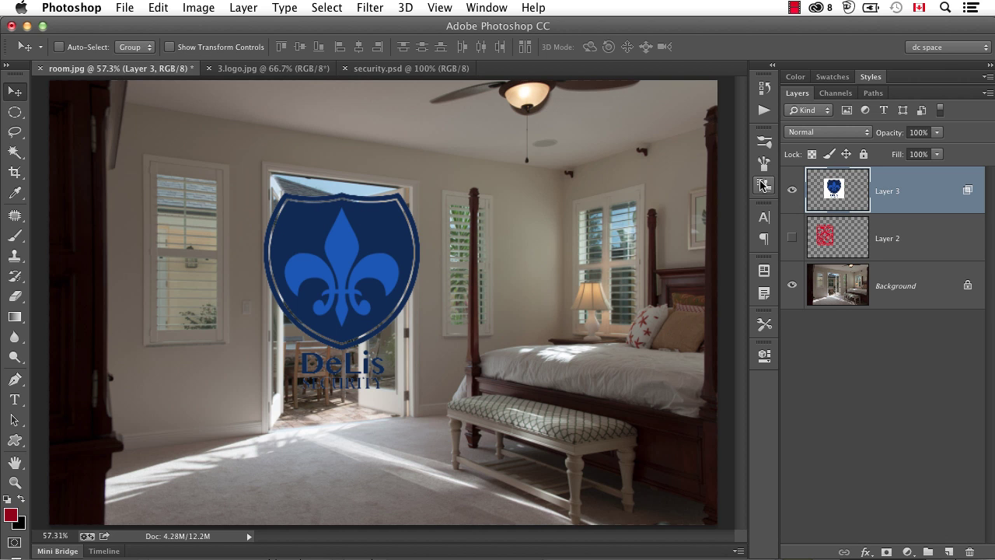
pyautogui.press('super+equal')
pyautogui.press('super+equal')
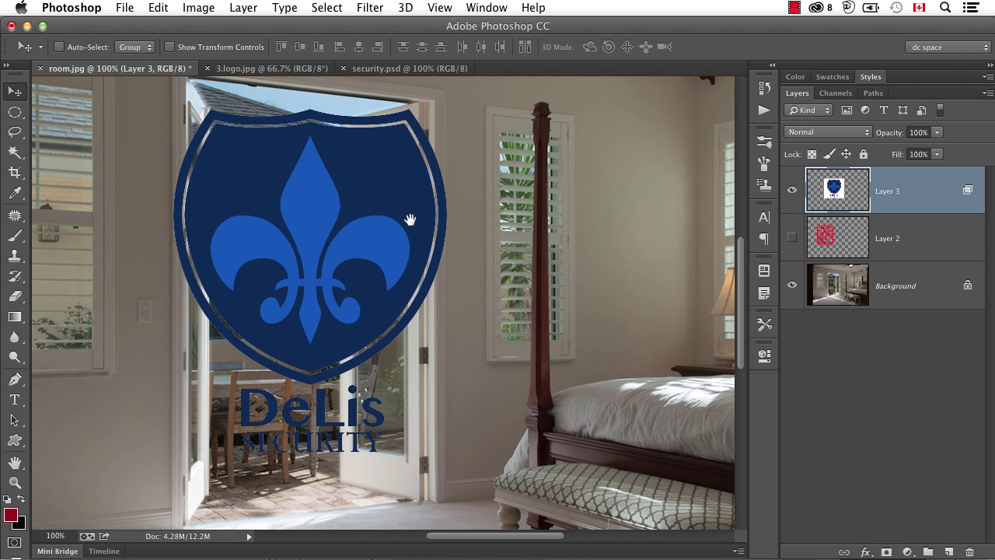
pyautogui.moveTo(396, 226); pyautogui.dragTo(581, 262)
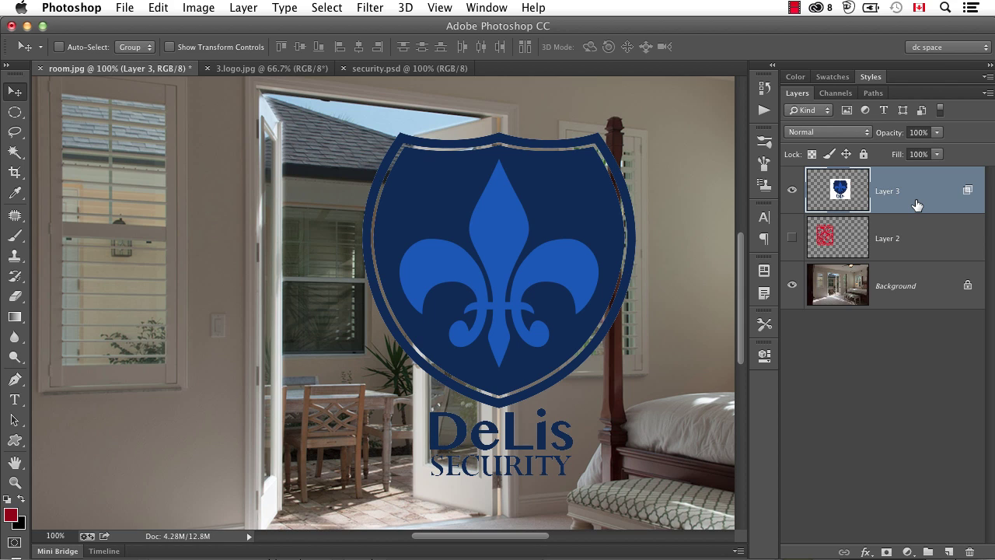
# Duplicate Layer 3, hide the original, and reset the copy's white Blend If slider to 255.
pyautogui.press('super+j')
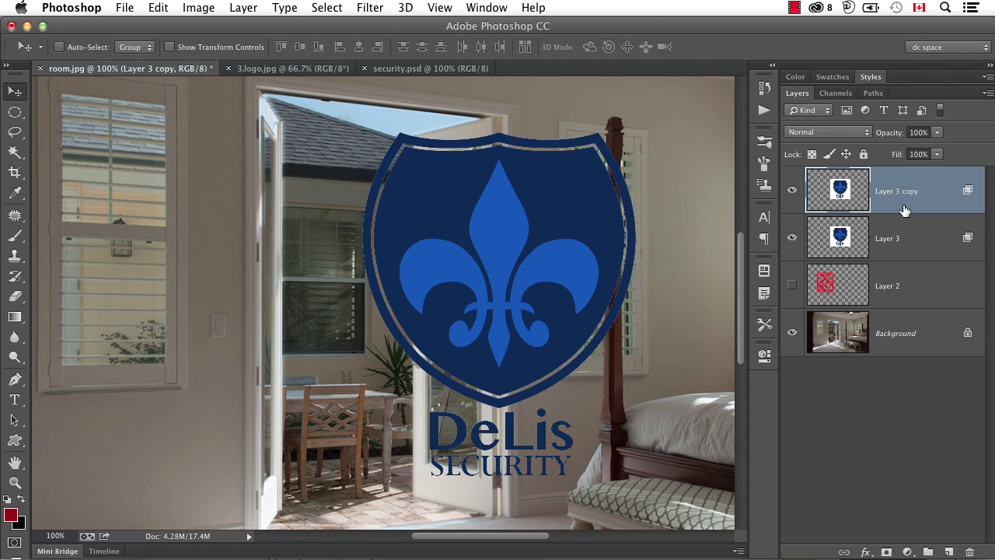
pyautogui.click(792, 237)
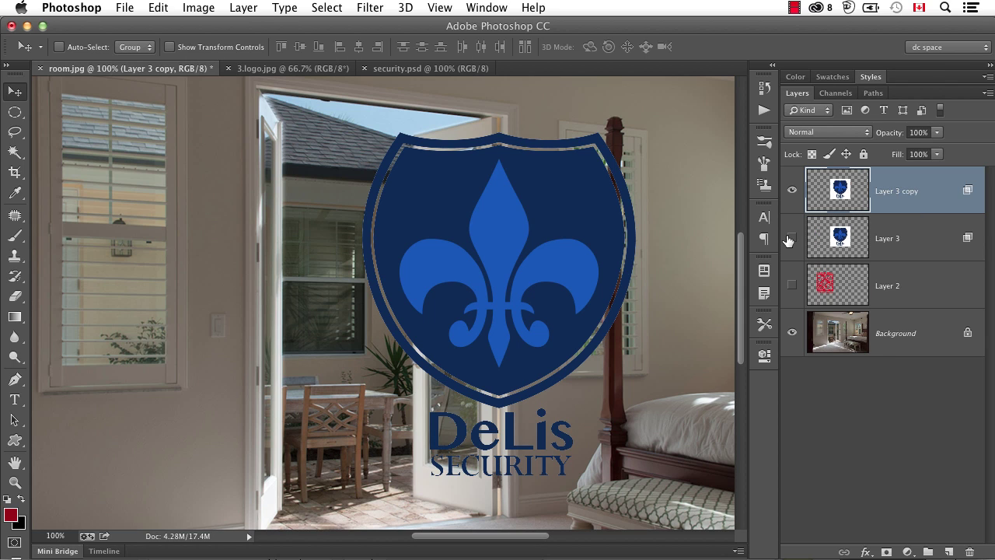
pyautogui.doubleClick(967, 194)
pyautogui.moveTo(831, 403)
pyautogui.mouseDown()
pyautogui.moveTo(716, 404)
pyautogui.moveTo(831, 403)
pyautogui.mouseUp()
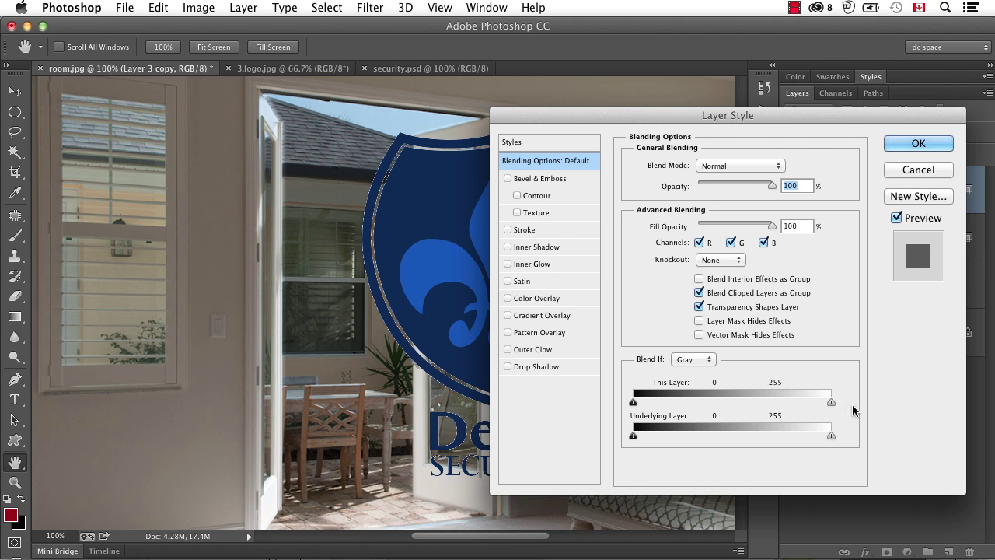
pyautogui.click(910, 146)
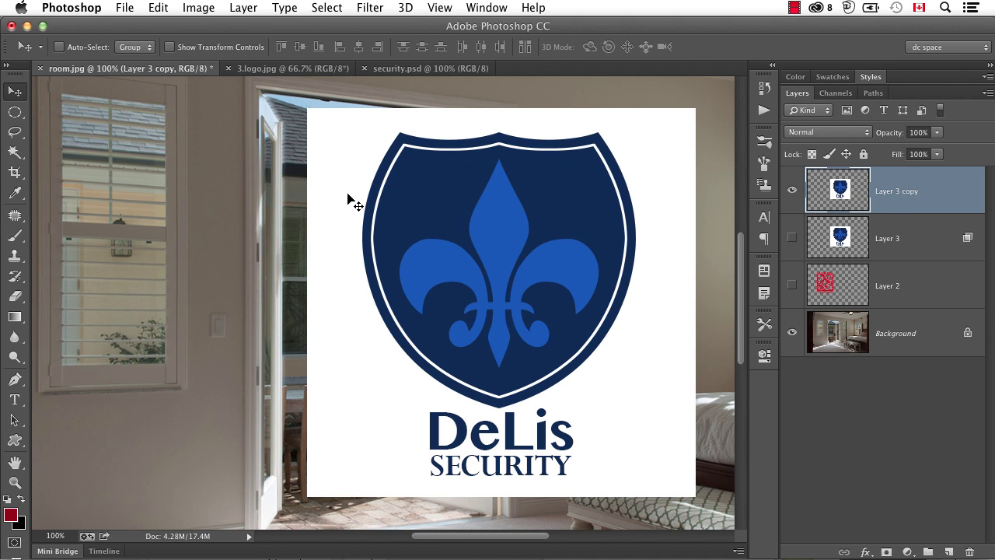
# Quick-select the blue shield on Layer 3 copy, invert the selection, and delete everything around it.
pyautogui.press('w')
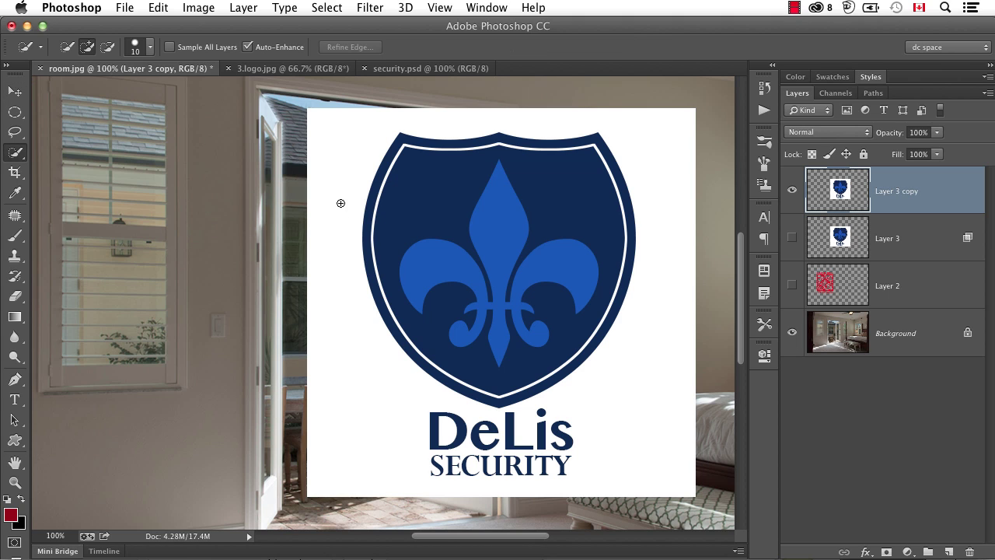
pyautogui.moveTo(341, 156)
pyautogui.mouseDown()
pyautogui.moveTo(333, 274)
pyautogui.moveTo(353, 361)
pyautogui.moveTo(433, 450)
pyautogui.moveTo(481, 460)
pyautogui.moveTo(622, 426)
pyautogui.moveTo(649, 395)
pyautogui.moveTo(684, 275)
pyautogui.moveTo(679, 311)
pyautogui.mouseUp()
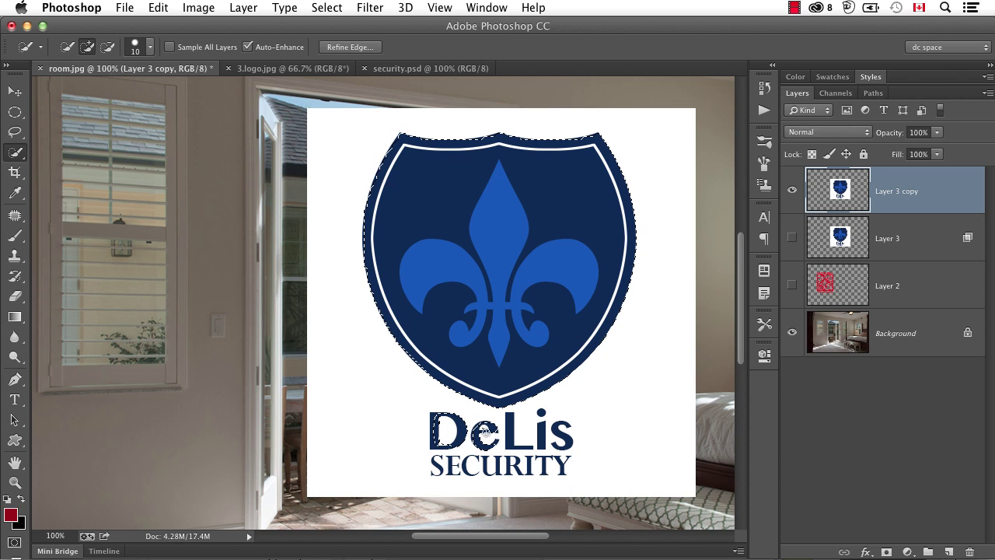
pyautogui.press('super+shift+i')
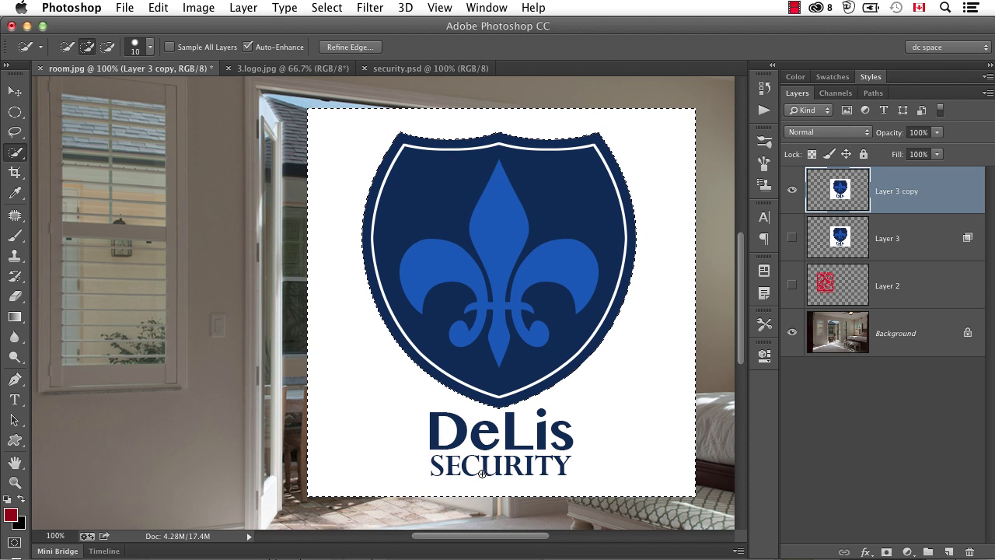
pyautogui.press('BackSpace')
pyautogui.press('super+d')
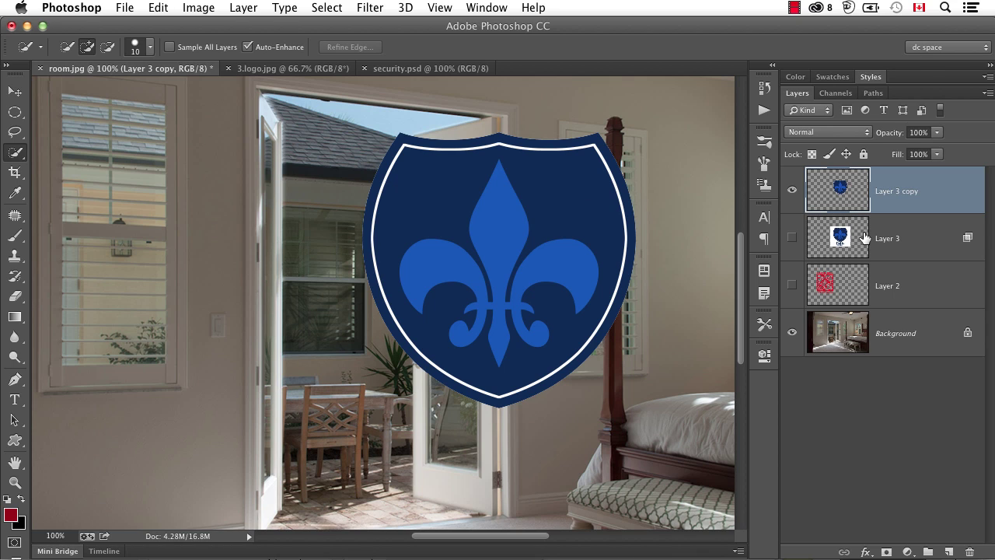
# Merge Layer 3, Layer 3 copy and a new empty layer, then move the logo to the upper-left wall.
pyautogui.click(793, 238)
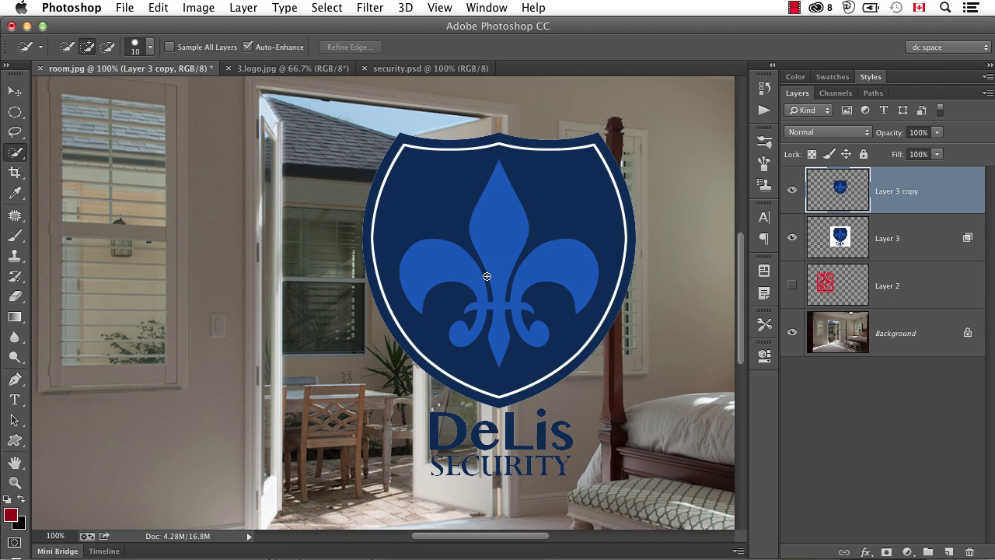
pyautogui.click(896, 249)
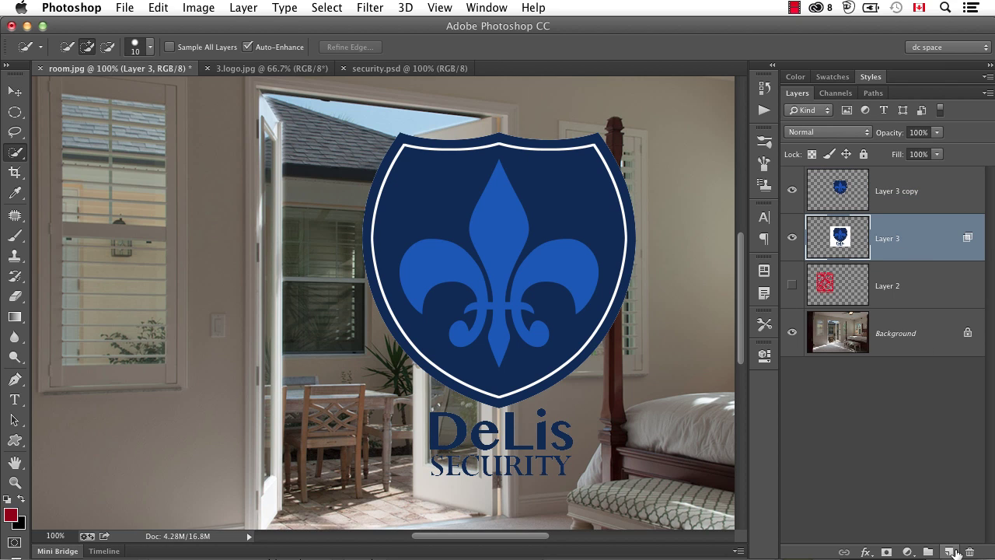
pyautogui.keyDown('super'); pyautogui.click(950, 551); pyautogui.keyUp('super')
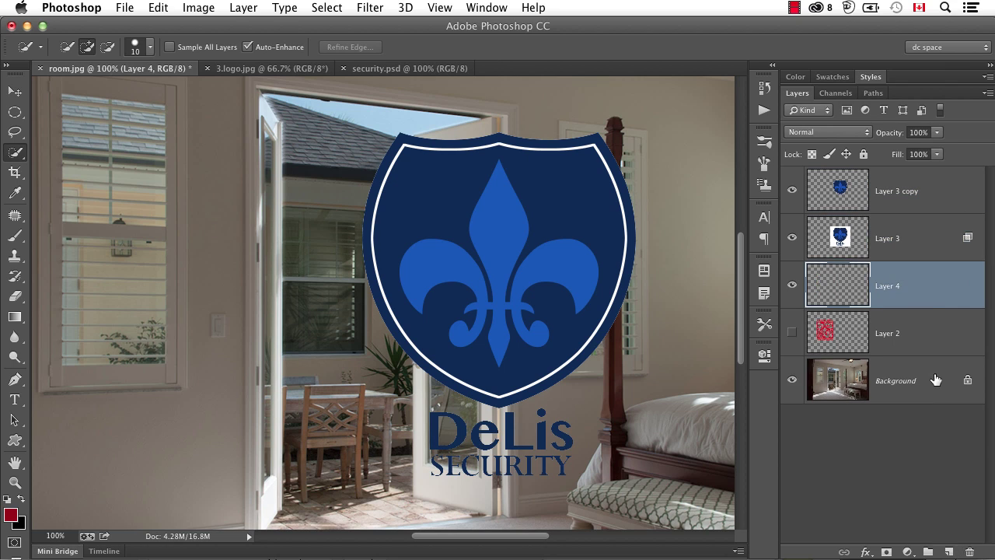
pyautogui.keyDown('shift'); pyautogui.click(920, 209); pyautogui.keyUp('shift')
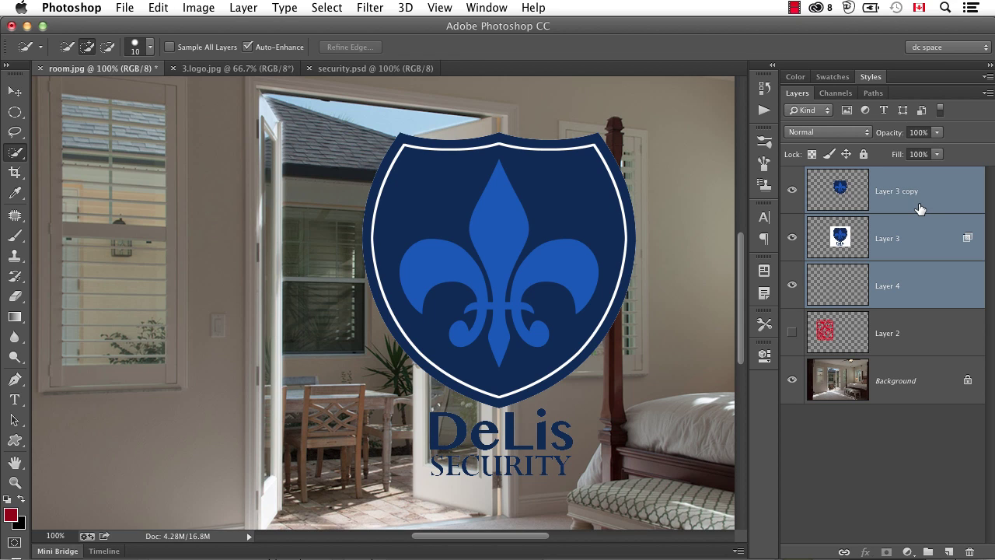
pyautogui.press('super+e')
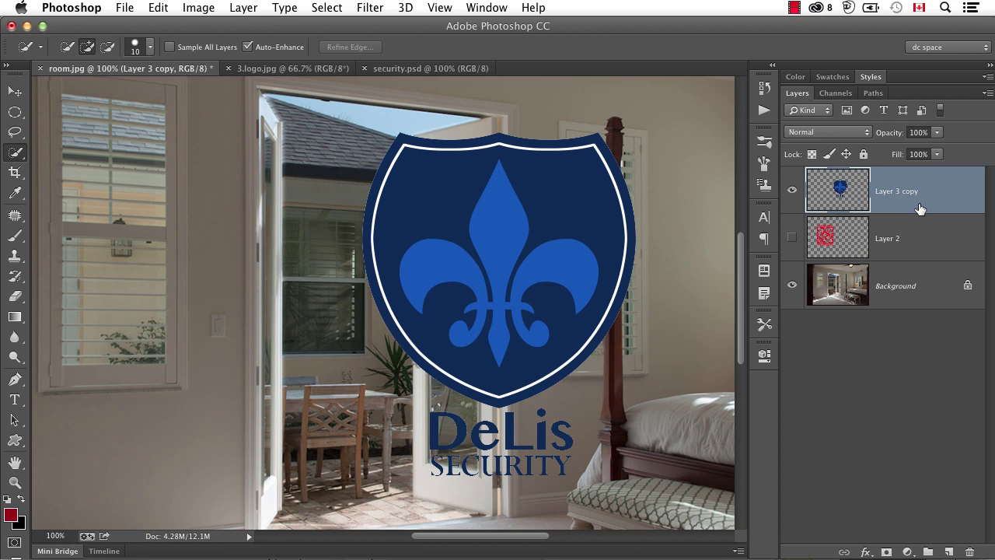
pyautogui.press('v')
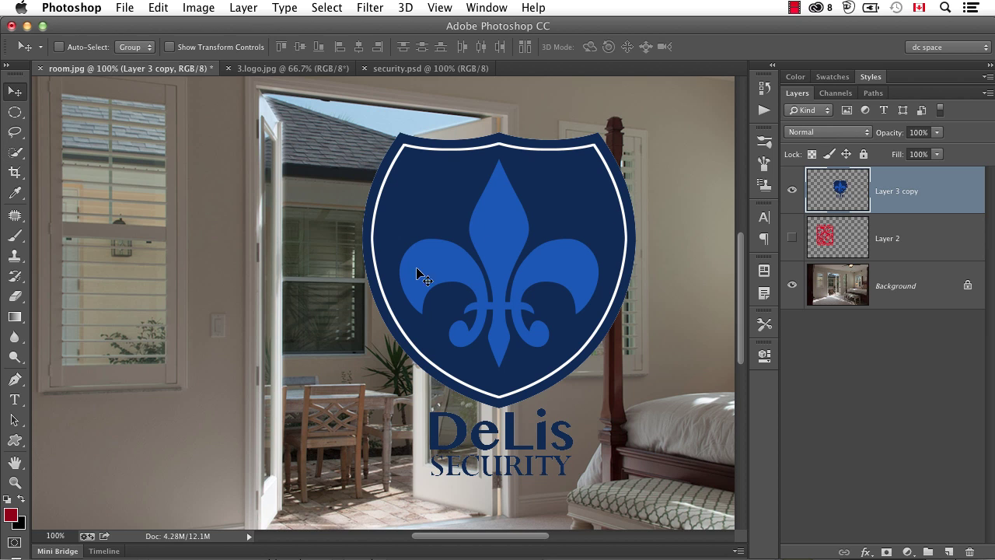
pyautogui.moveTo(418, 274); pyautogui.dragTo(178, 248)
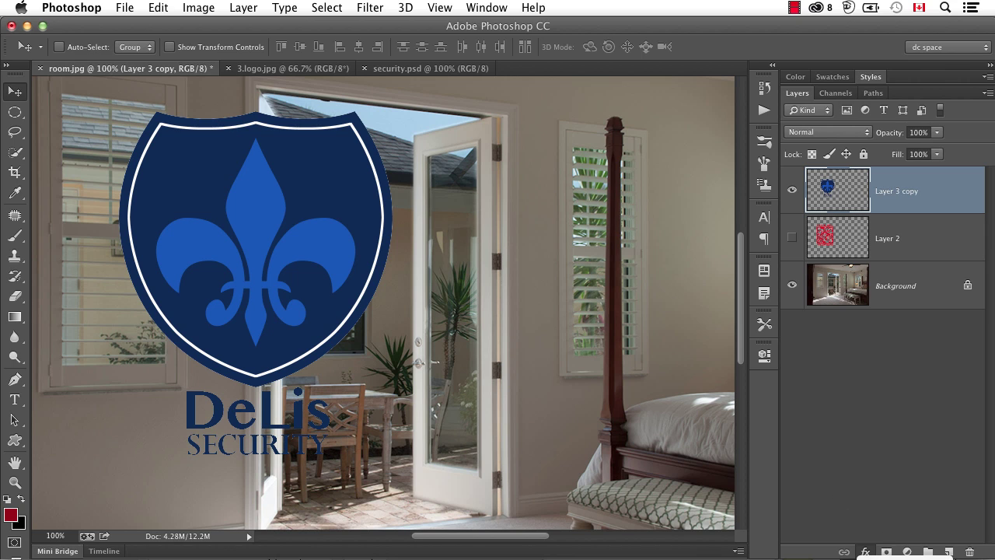
pyautogui.click(865, 551)
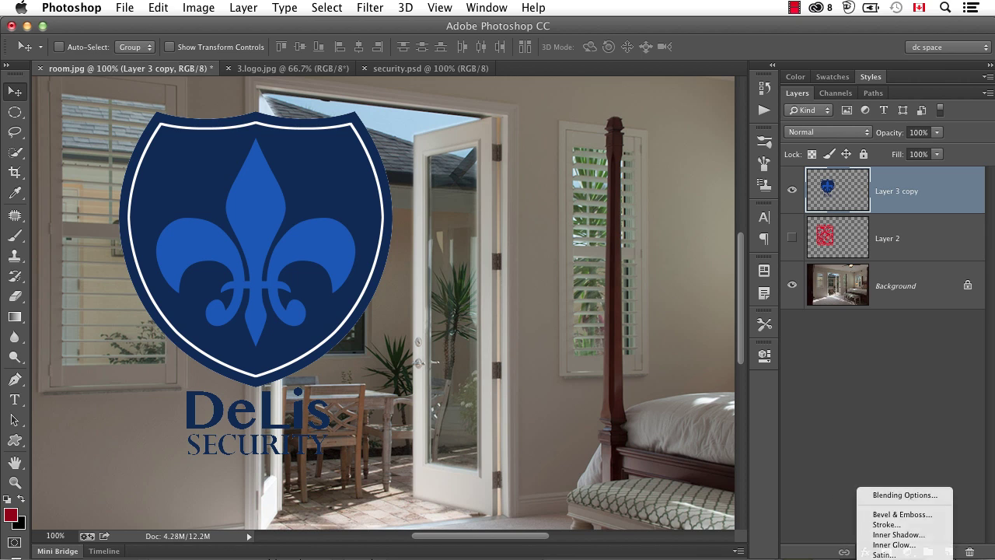
pyautogui.click(902, 553)
pyautogui.moveTo(282, 439); pyautogui.dragTo(272, 439)
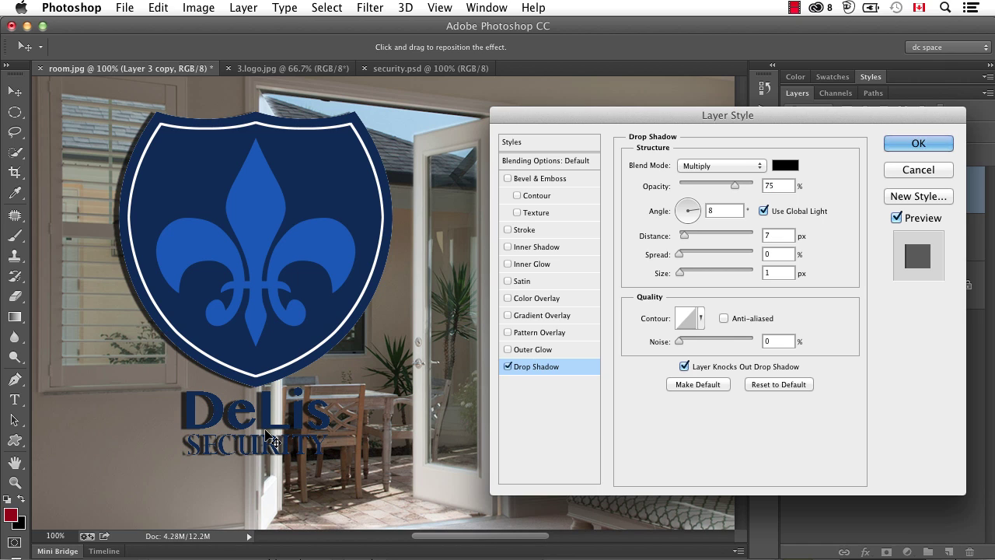
pyautogui.moveTo(683, 278); pyautogui.dragTo(686, 275)
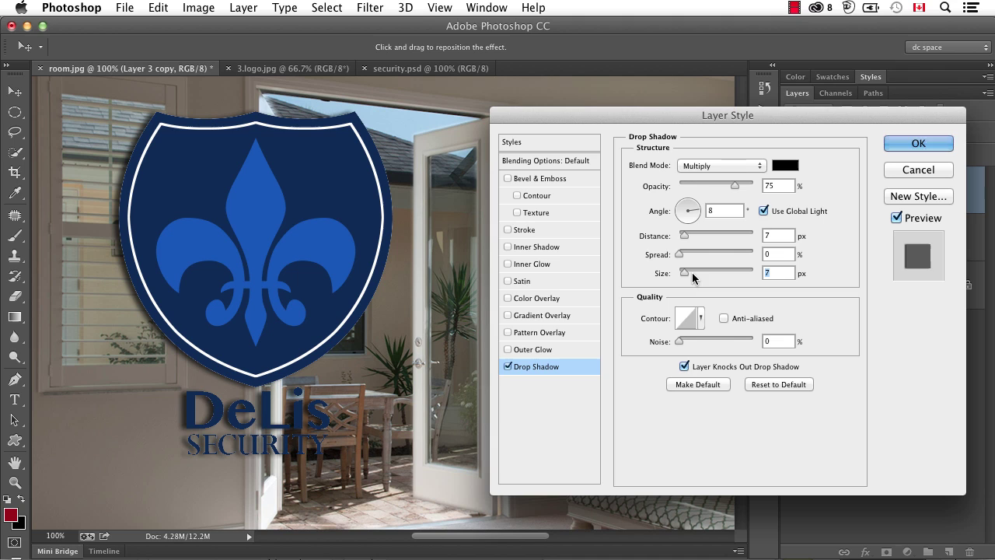
pyautogui.click(918, 144)
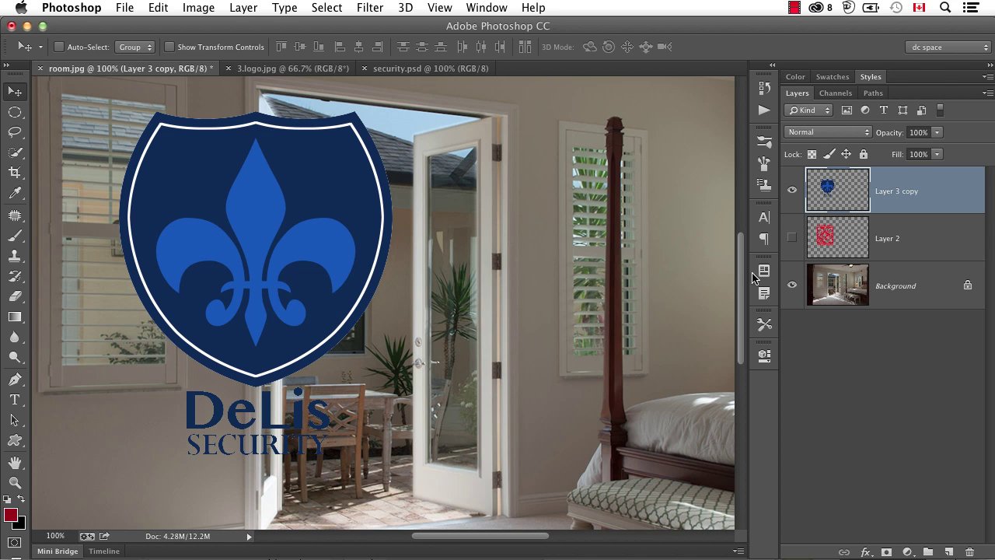
# Apply Layer > Matting > Defringe at 1 pixel width to the Layer 3 copy logo.
pyautogui.click(248, 7)
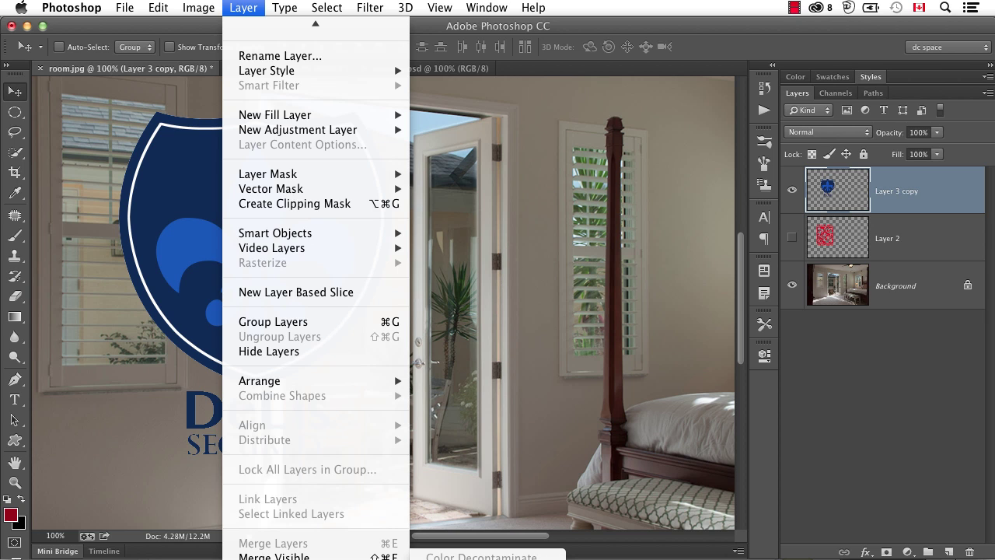
pyautogui.click(447, 555)
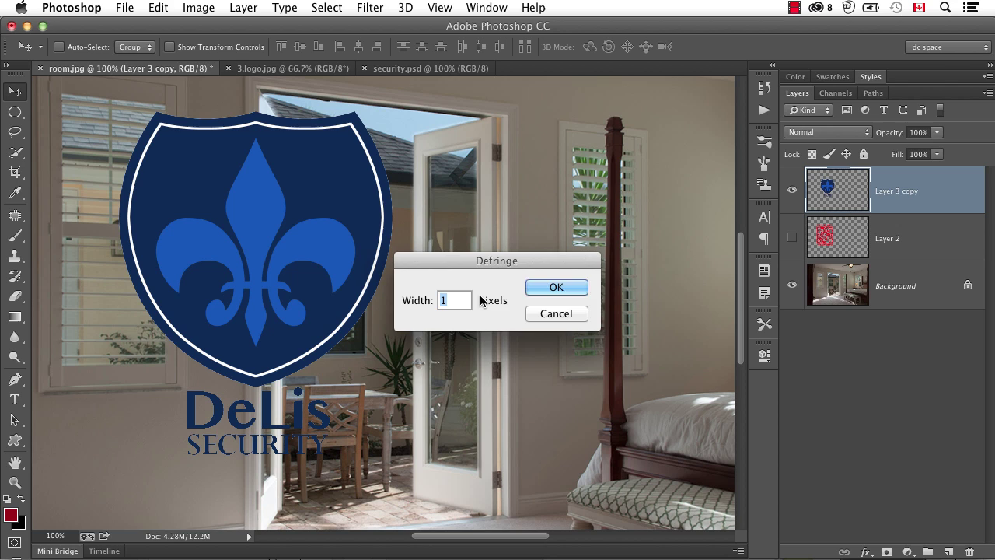
pyautogui.click(546, 286)
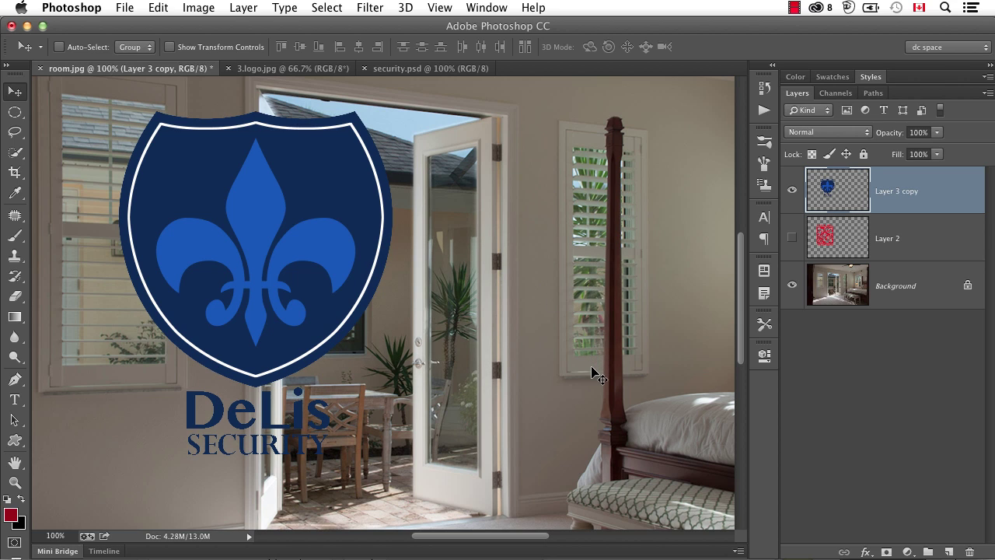